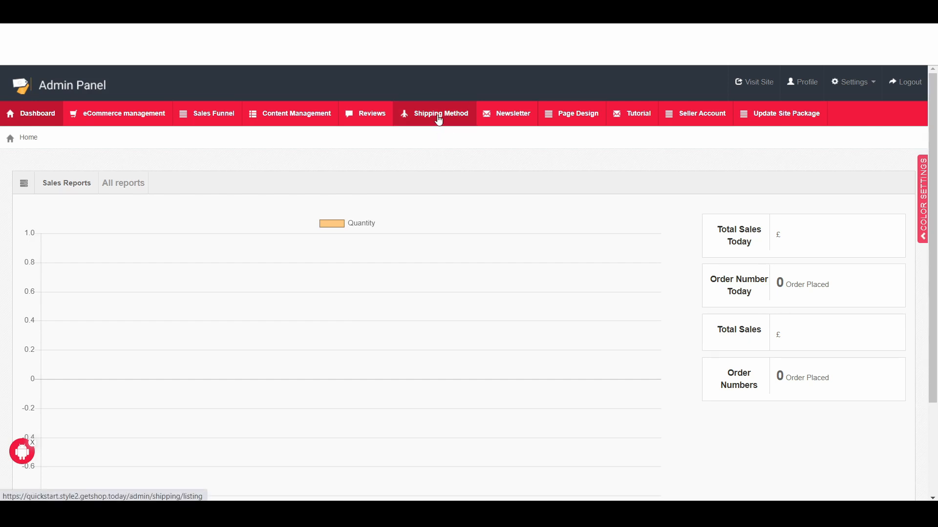
Open the Express shipping method for editing and rename it "Regular Royal mail Delivery | UK Mainland".
click(439, 117)
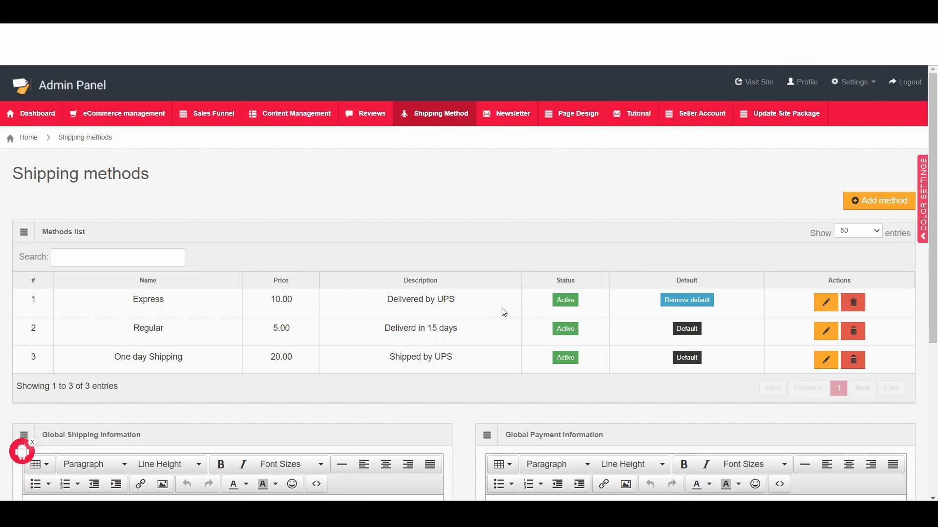
click(825, 305)
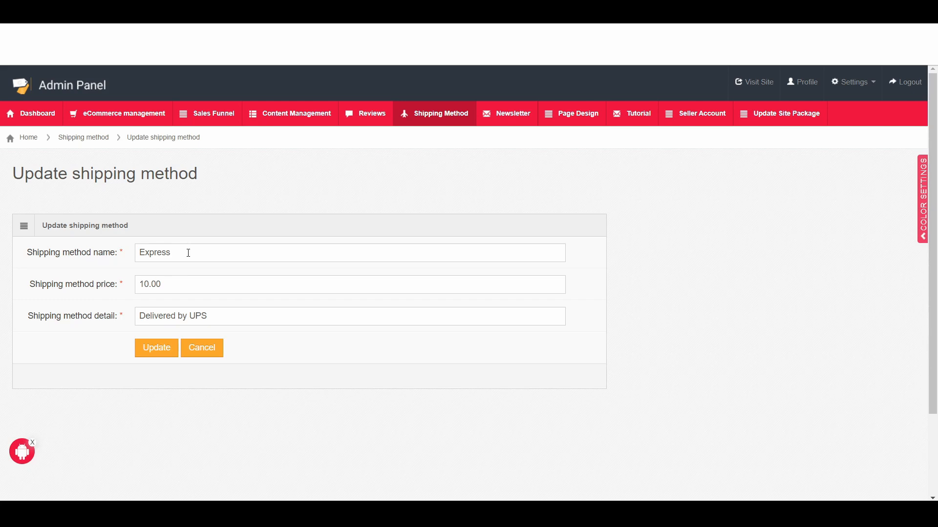
drag(189, 253, 26, 255)
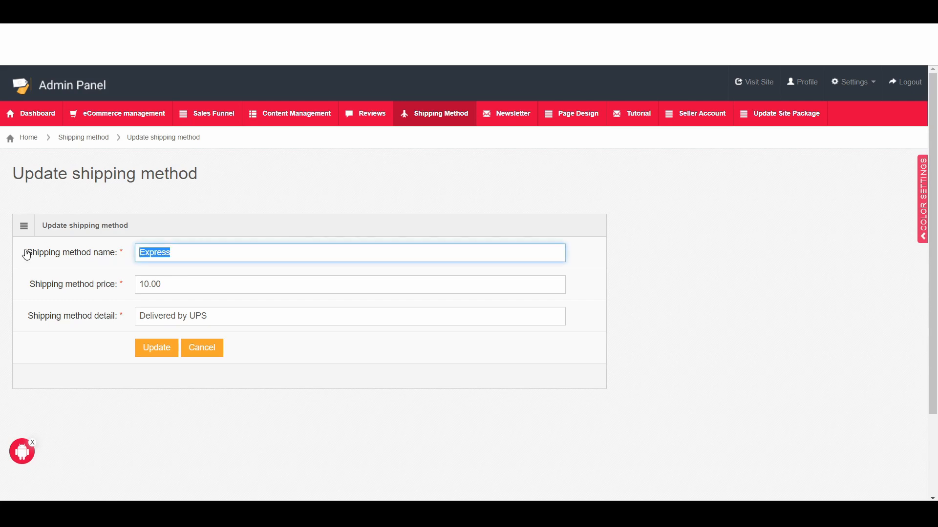
text(Regular Royal mail Delivery | UK  Mainland)
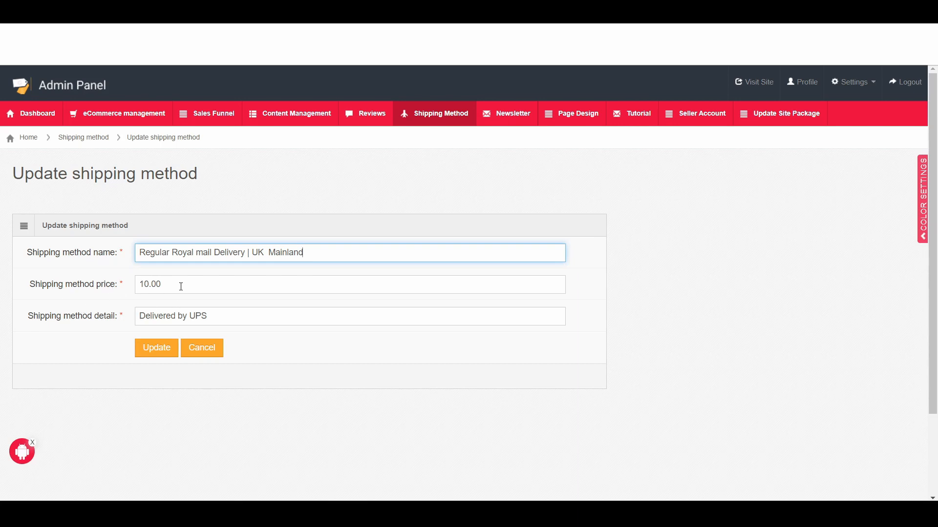
Set the method's price to 00 and its detail to "3 to 5 Business Days (Within UK)", and save the update.
key(Tab)
text(00)
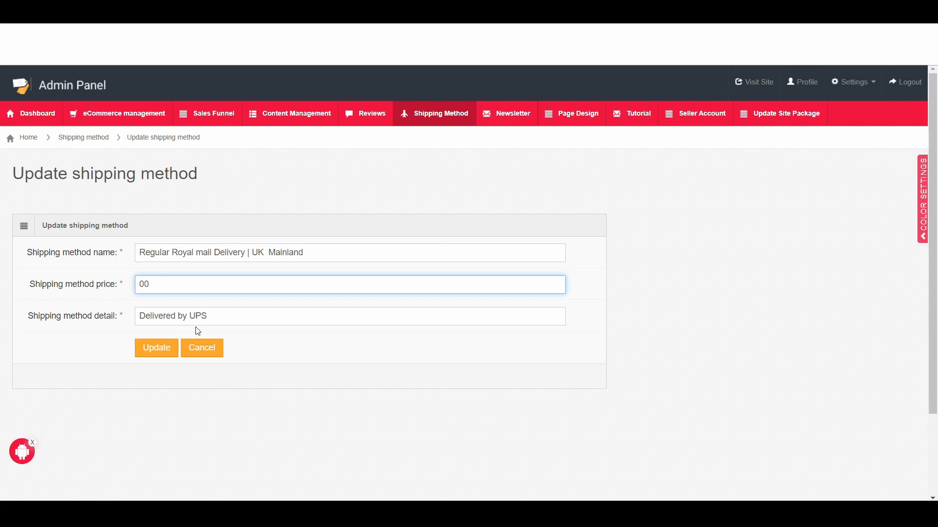
key(Tab)
key(BackSpace)
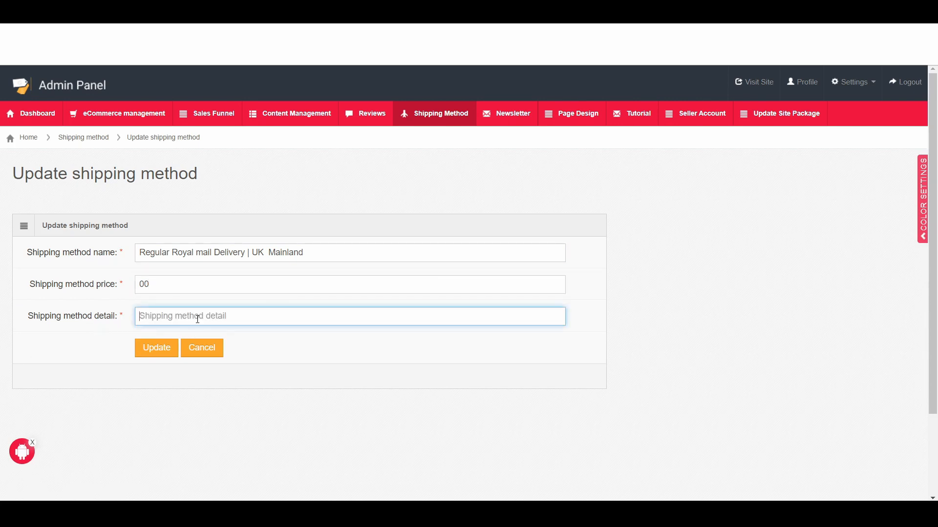
text(3 to 5 Business Days (Within UK))
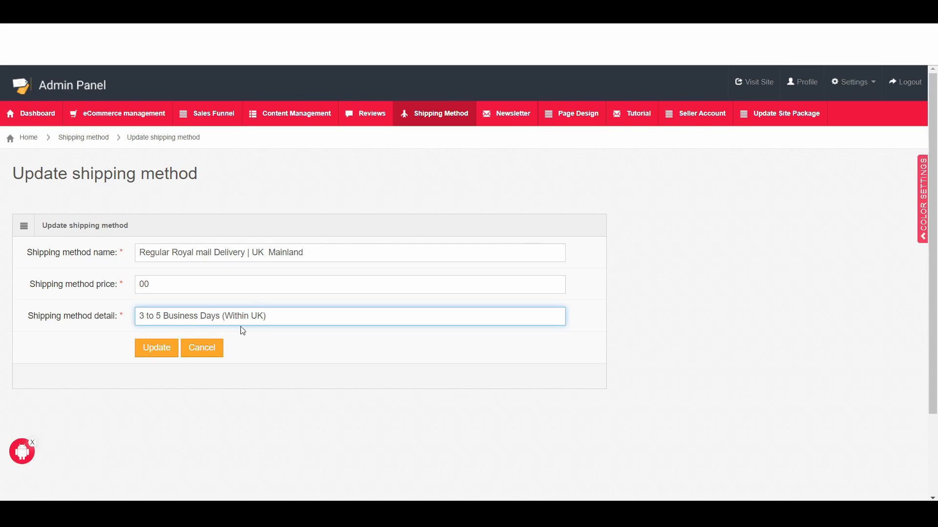
click(165, 352)
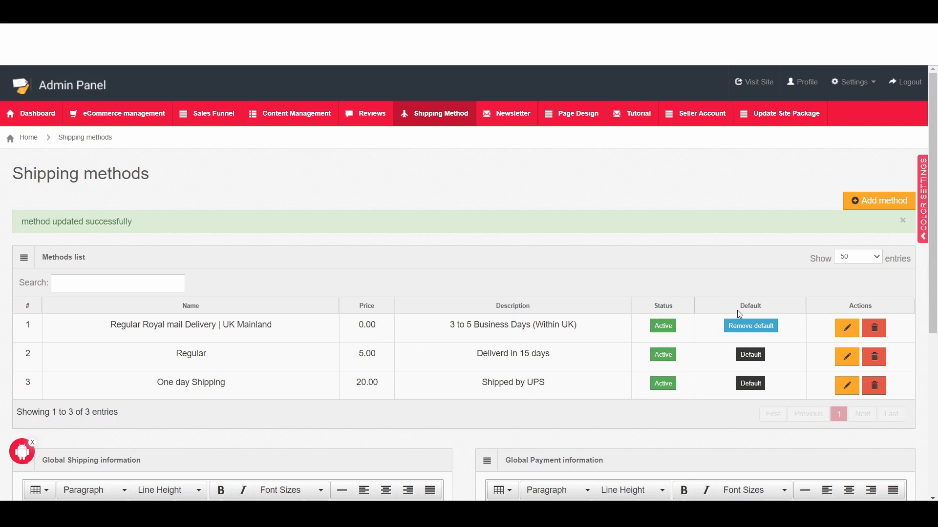
Make the Regular method the default, and switch the default back to the UK Mainland method.
click(751, 355)
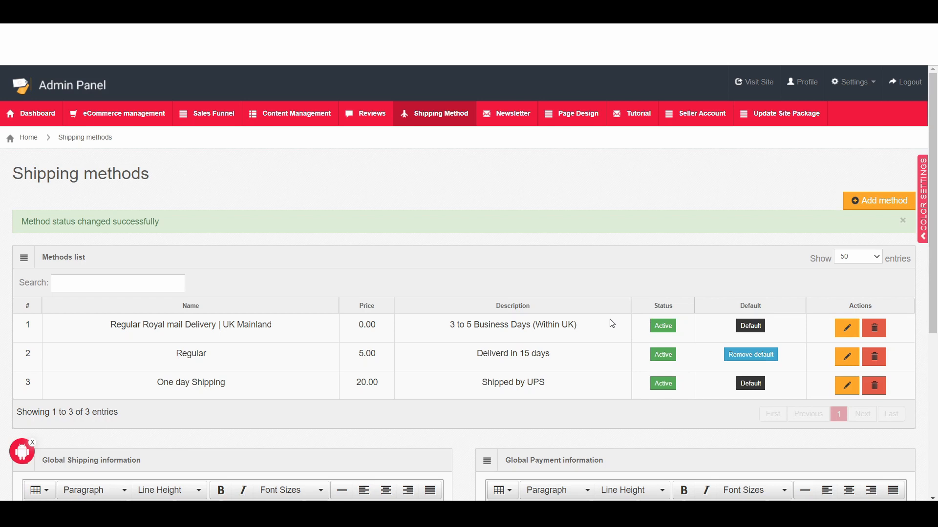
click(754, 334)
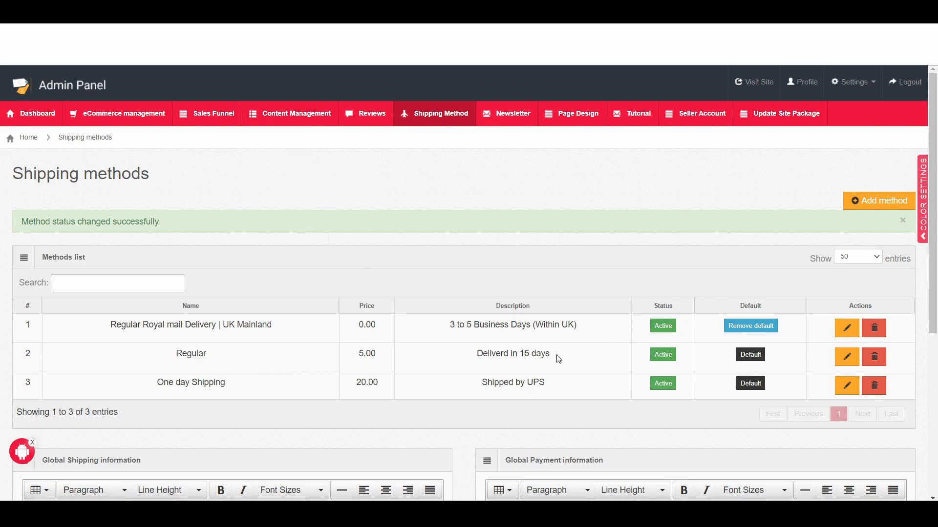
Open the Regular shipping method for editing and rename it "Regular Royal mail Delivery | UK Non Mainland".
click(847, 364)
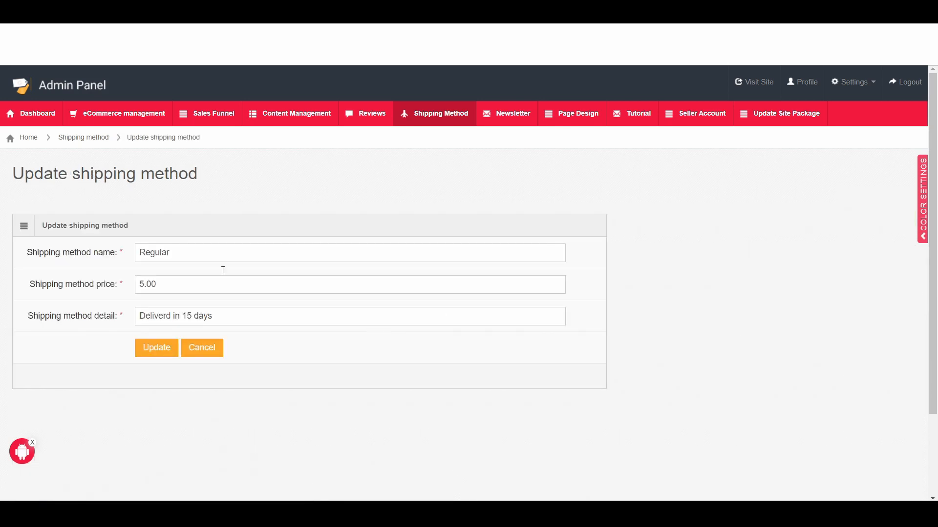
click(203, 250)
key(BackSpace)
key(BackSpace)
key(BackSpace)
key(BackSpace)
key(BackSpace)
key(BackSpace)
key(BackSpace)
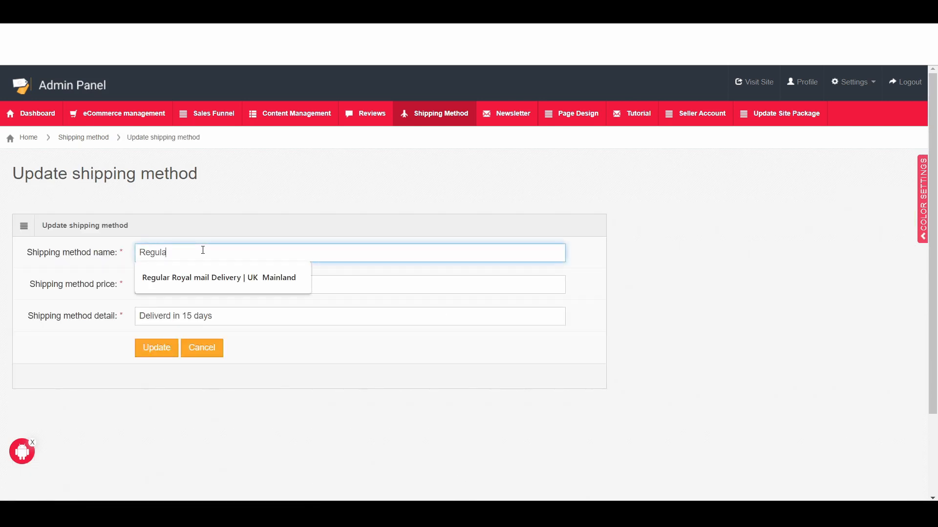
text(Regular Royal mail Delivery | UK Non Mainland)
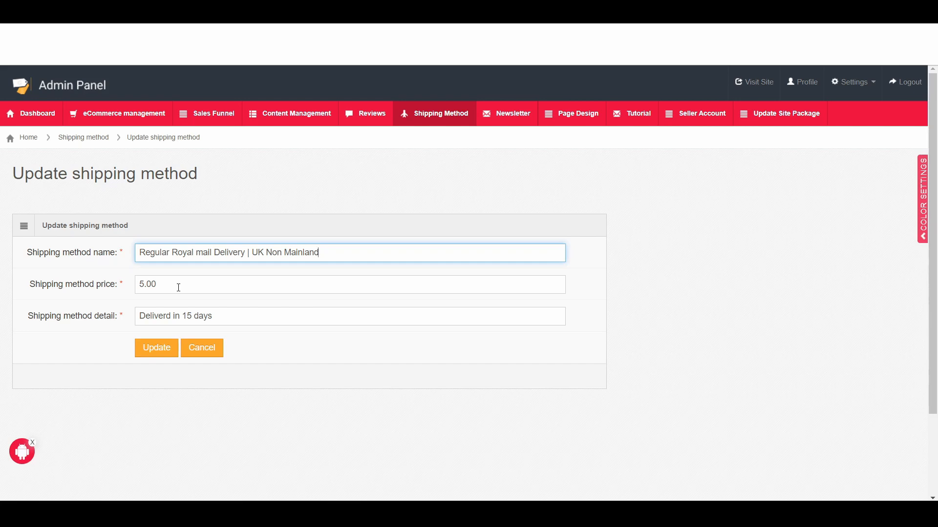
Set the UK Non Mainland method's price to 7.50 and its detail to "3 to 5 Business Days (Within UK)", and save the update.
key(Tab)
key(BackSpace)
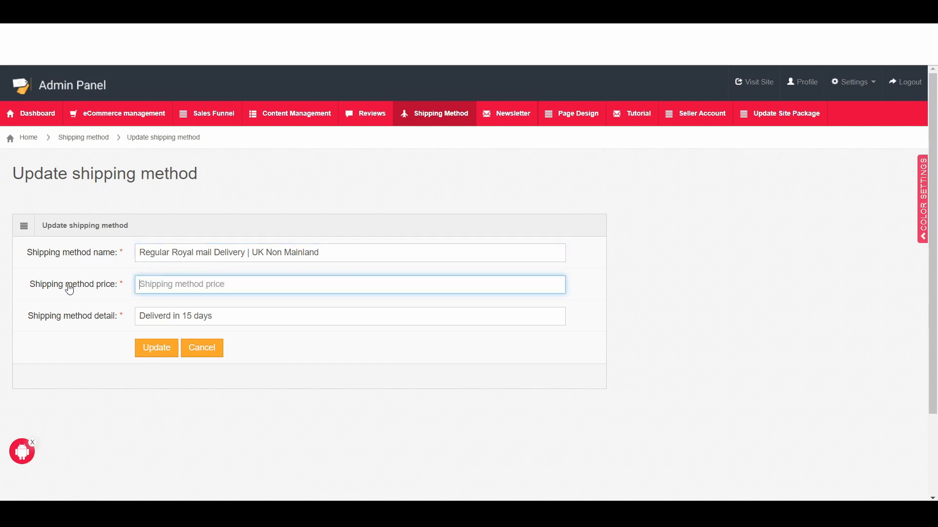
text(7)
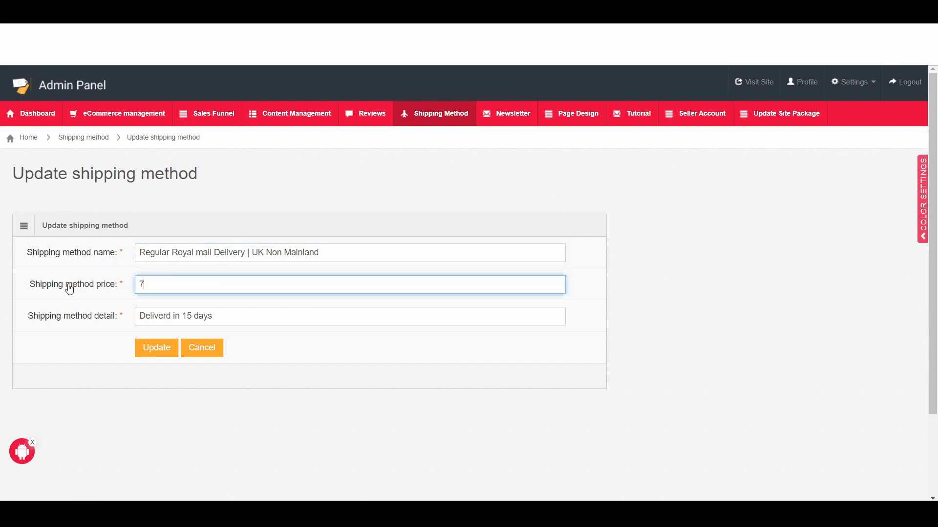
text(.50)
drag(213, 322, 2, 321)
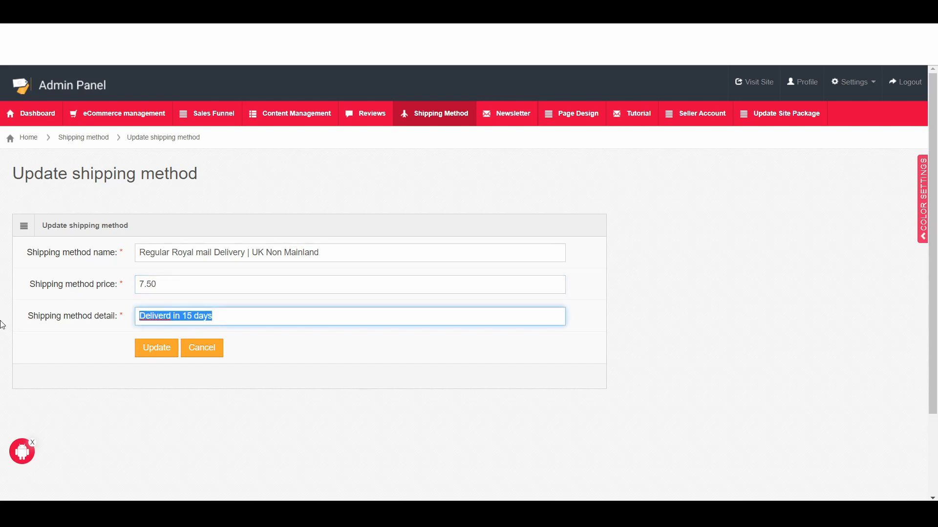
key(BackSpace)
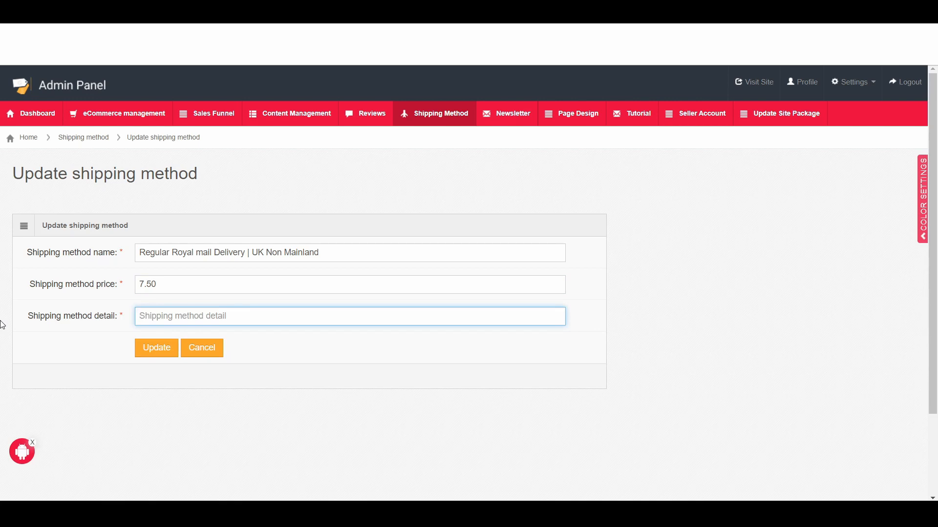
text(3 to 5 Business Days (Within UK)
click(198, 339)
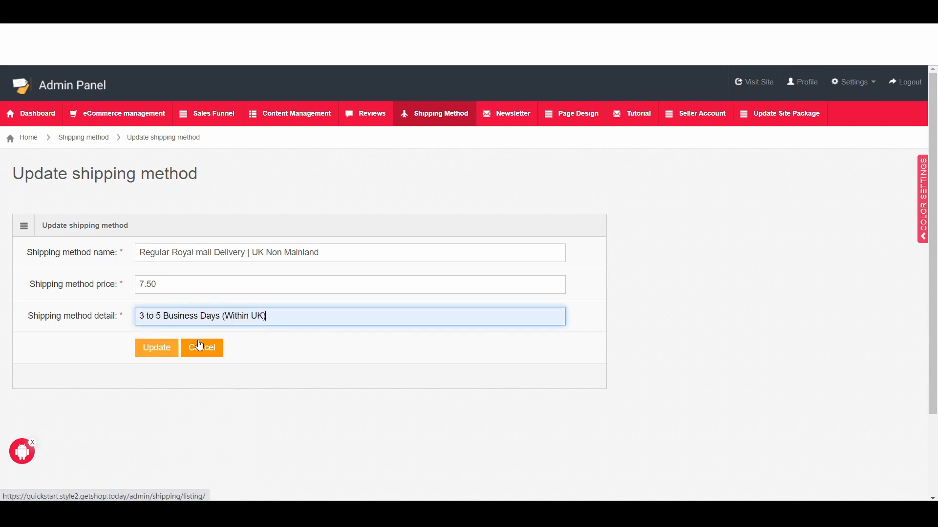
click(163, 355)
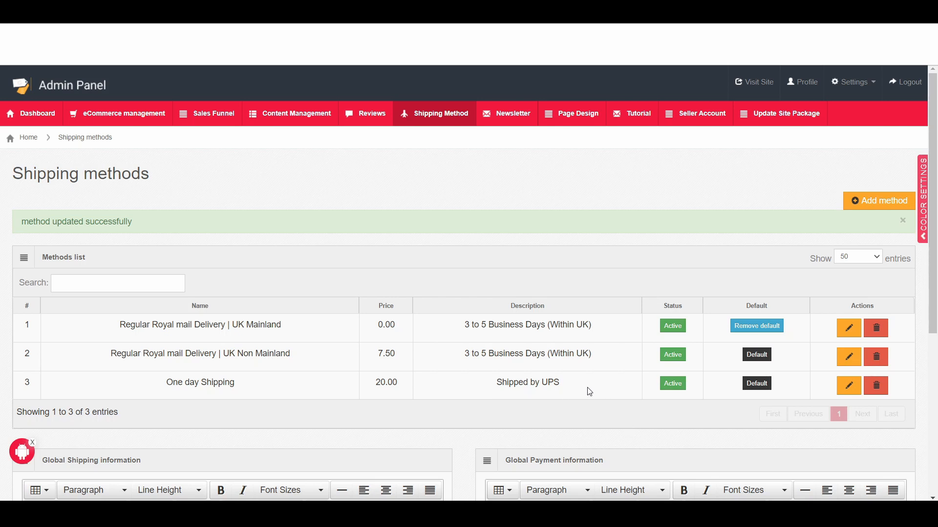
Deactivate the One day Shipping method in the methods list.
click(674, 386)
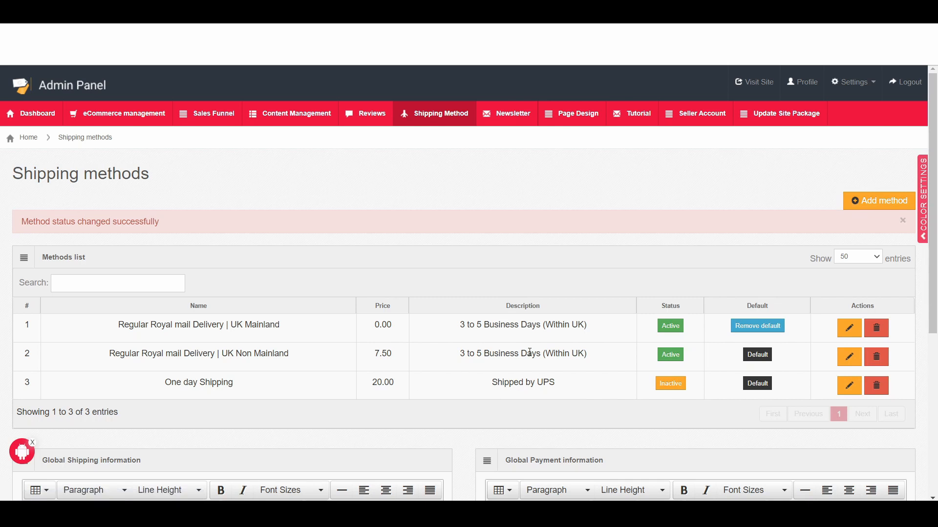
Review the global shipping information, and open Example Product 9 in the storefront to check its information section.
scroll(530, 351, down, 5)
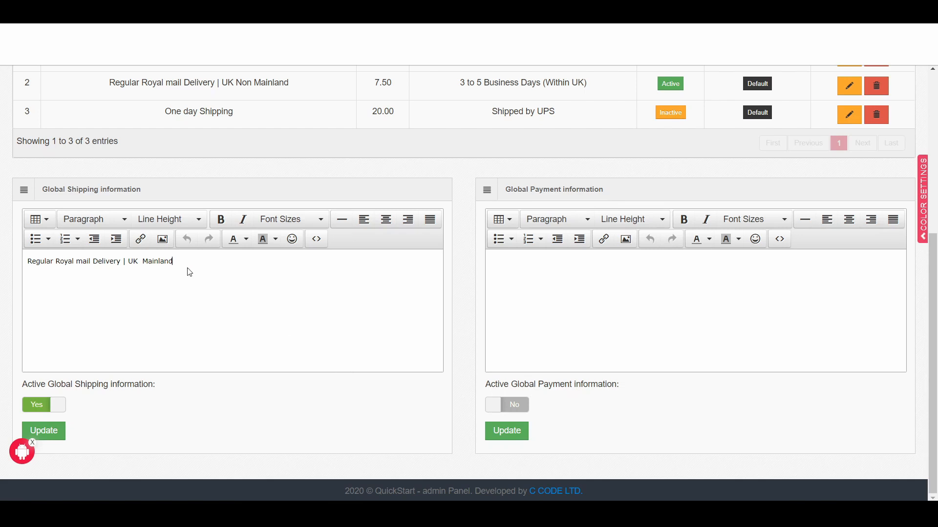
scroll(183, 276, up, 2)
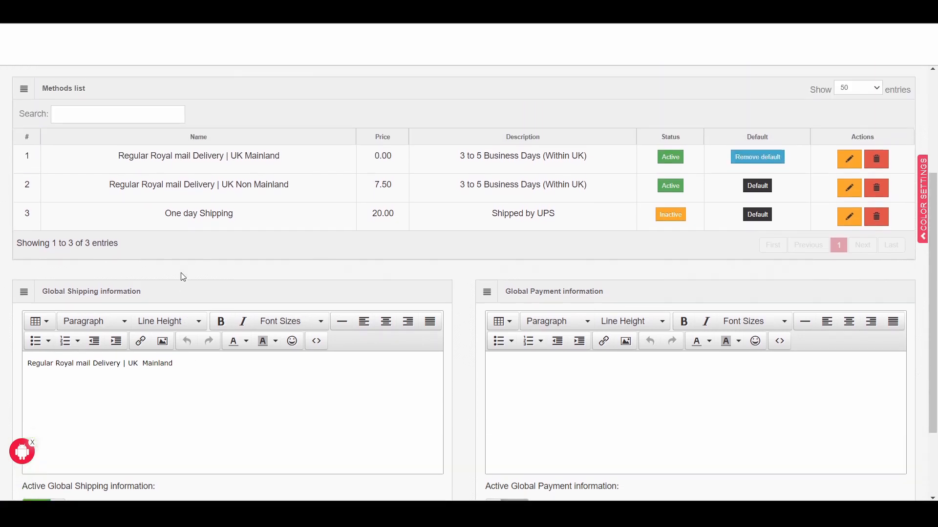
scroll(183, 277, up, 1)
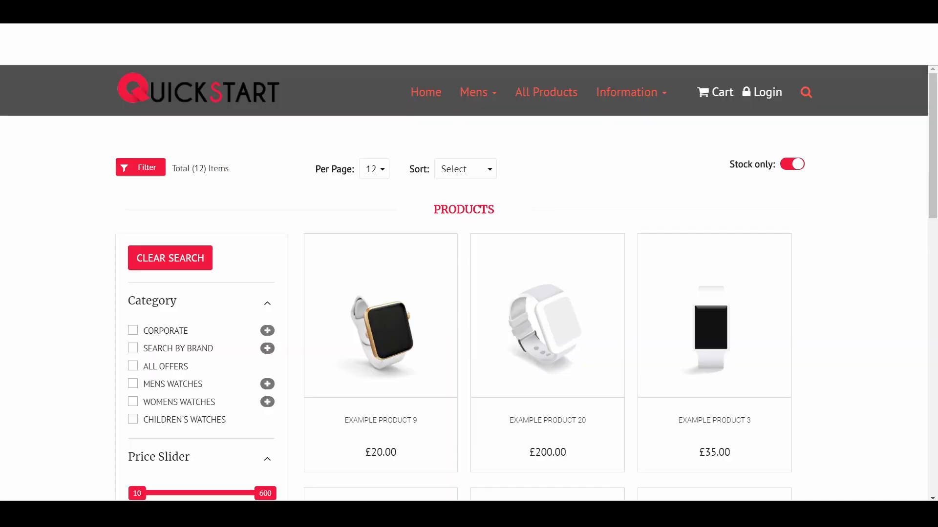
click(395, 314)
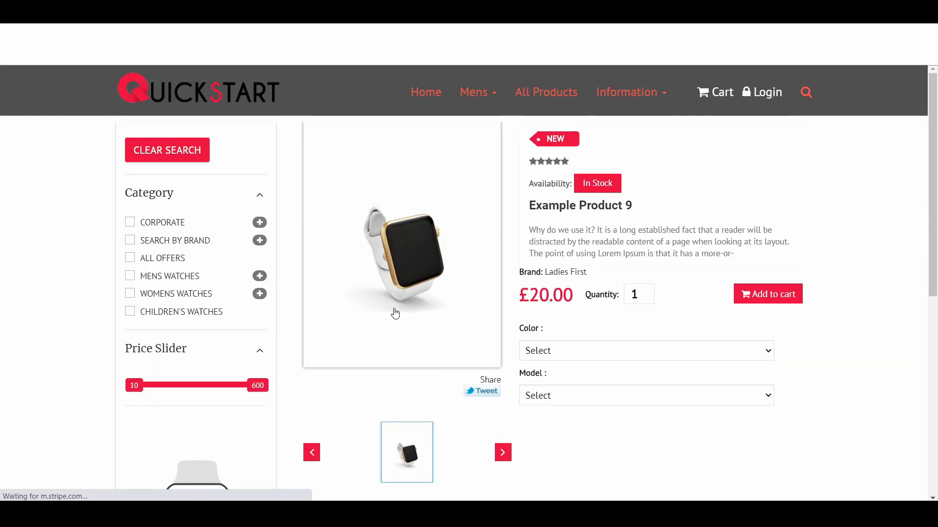
scroll(596, 379, down, 6)
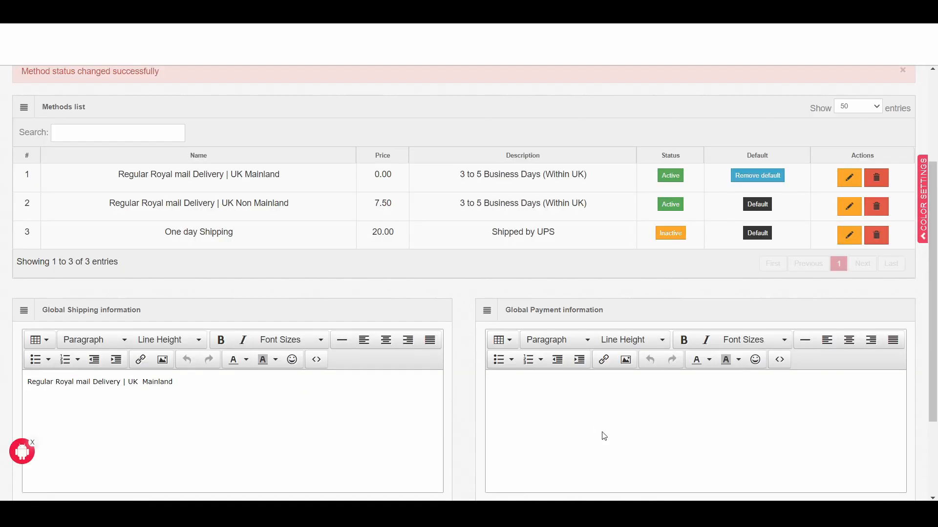
Activate the global payment information with the text "We accept paypal as well as visa and mastar card payments." and save it.
scroll(604, 436, down, 3)
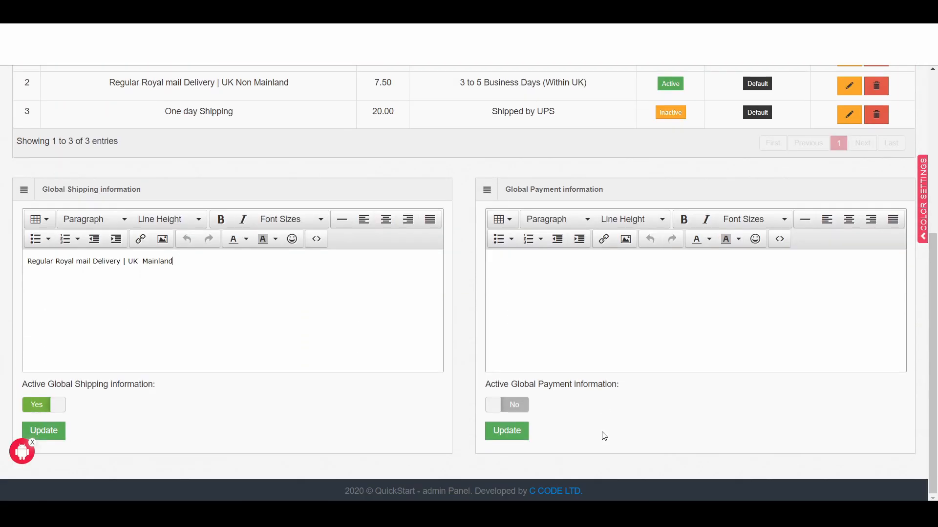
click(521, 414)
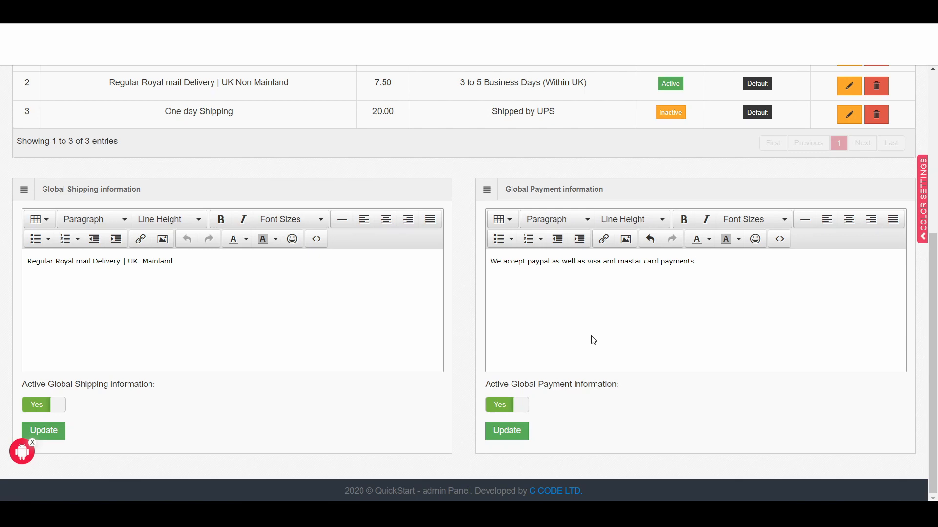
click(513, 436)
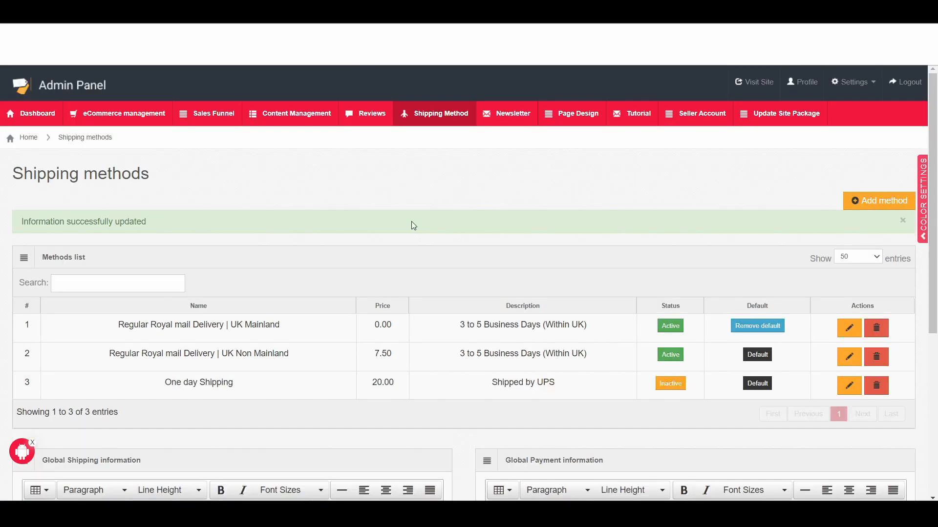
Check the payment, shipping and details information on Example Product 9's storefront page, and return to the global information in the admin panel.
scroll(412, 224, down, 1)
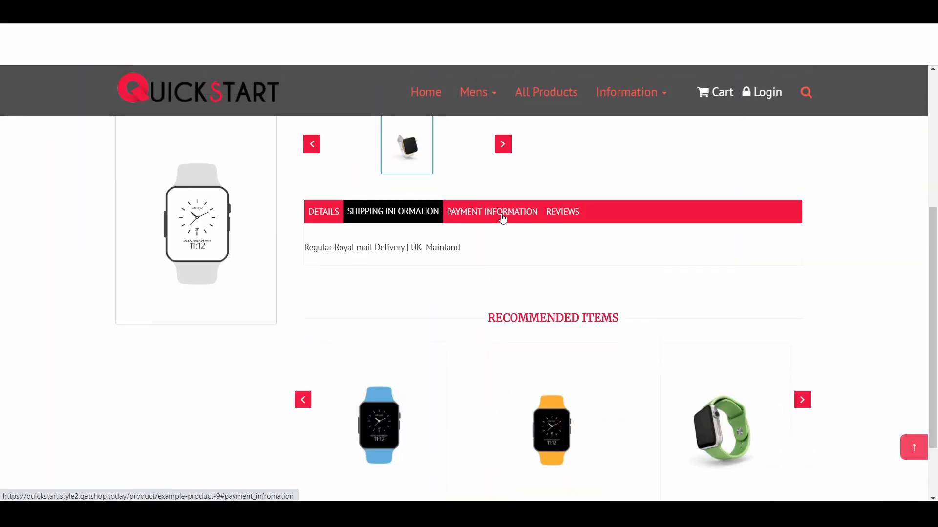
click(502, 215)
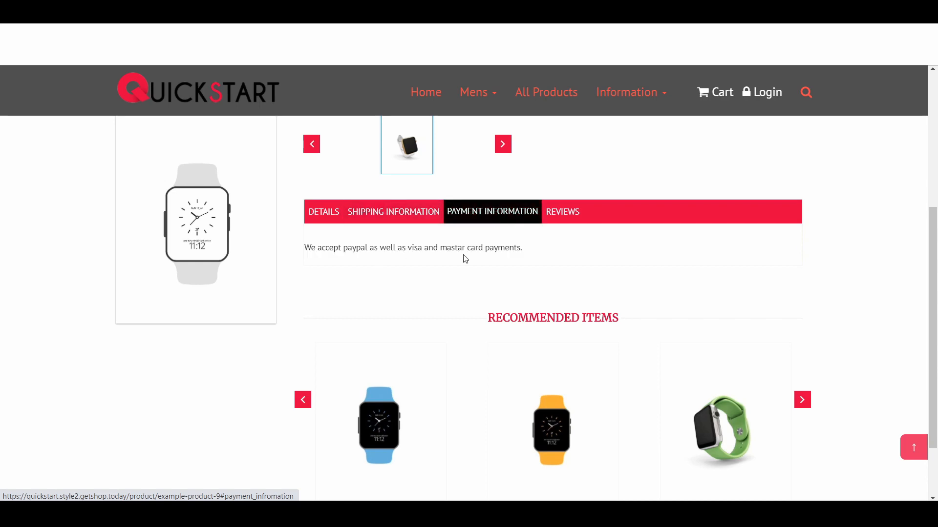
click(399, 213)
click(337, 214)
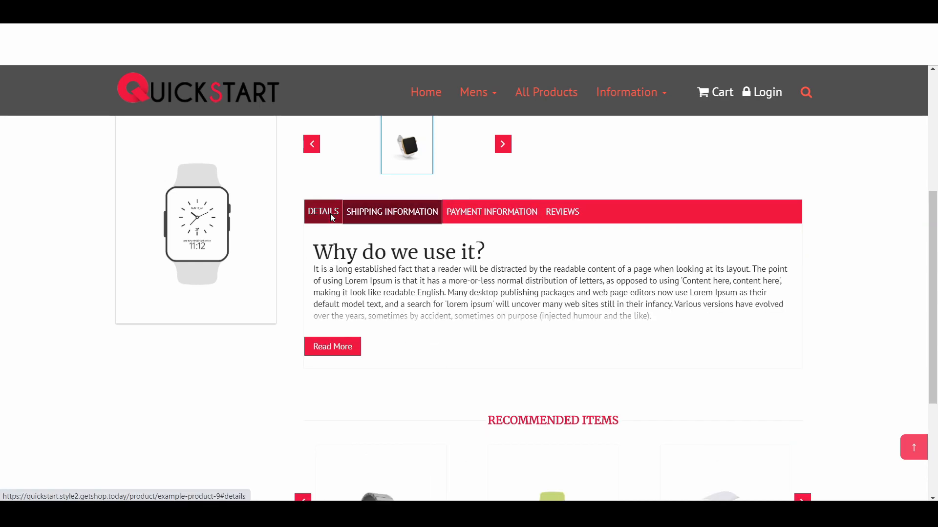
click(395, 213)
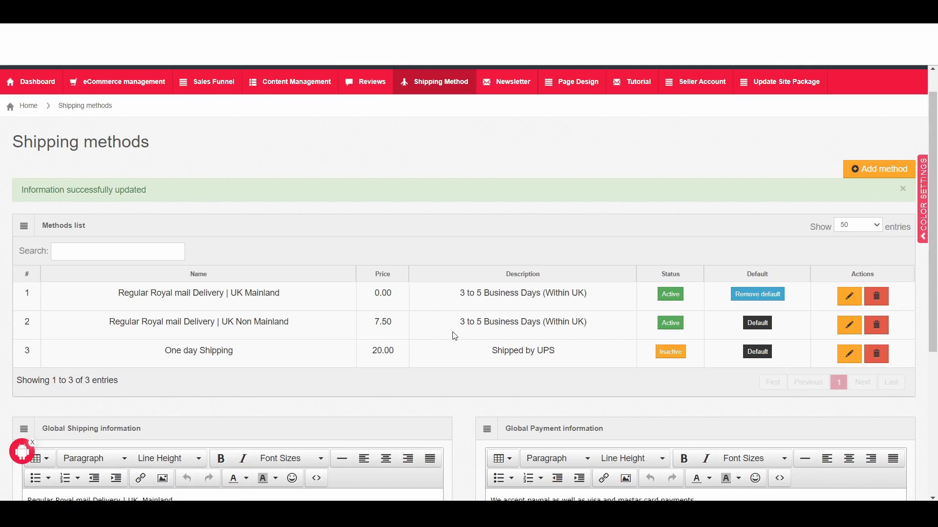
scroll(453, 335, down, 4)
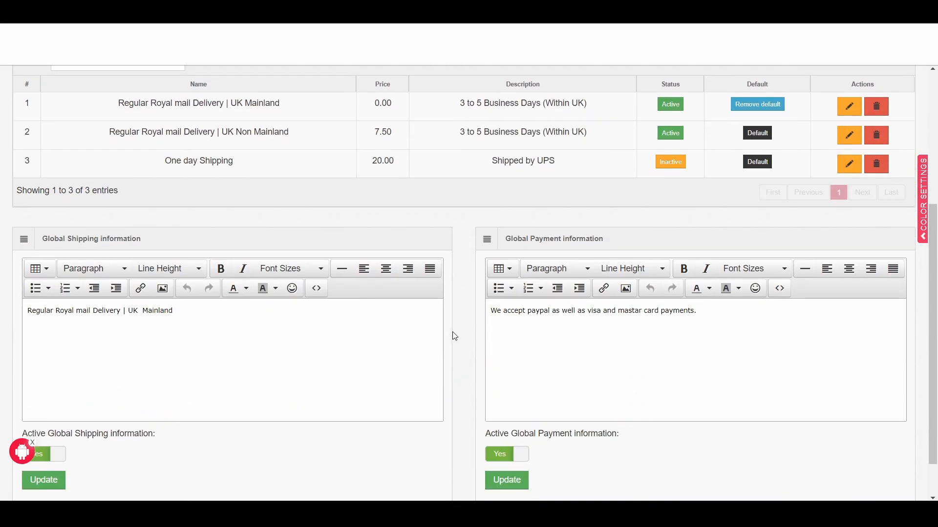